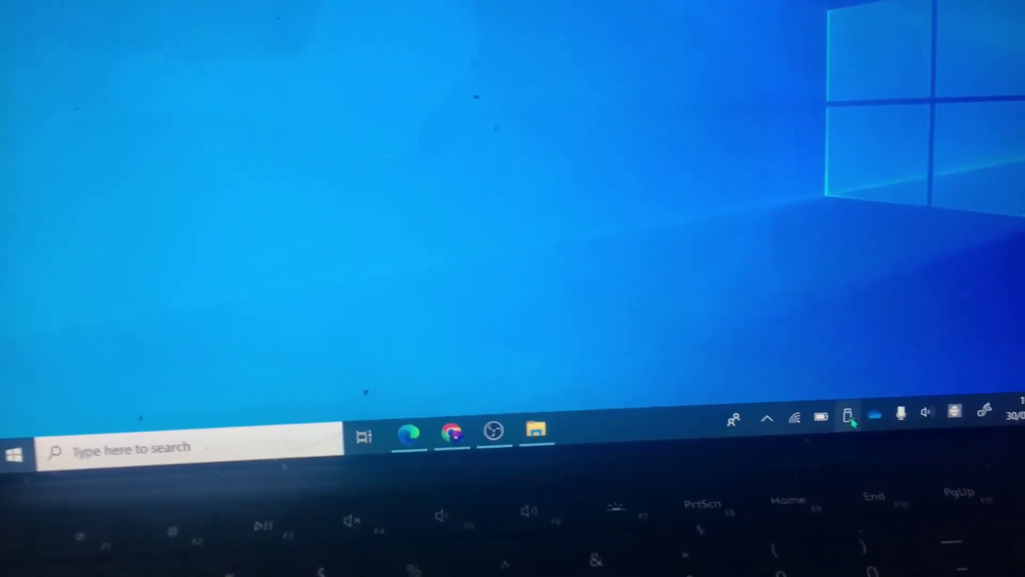
Step: Dismiss the stray taskbar menu and open the safe-removal list offering the SDHC card (D:)
right_click(891, 414)
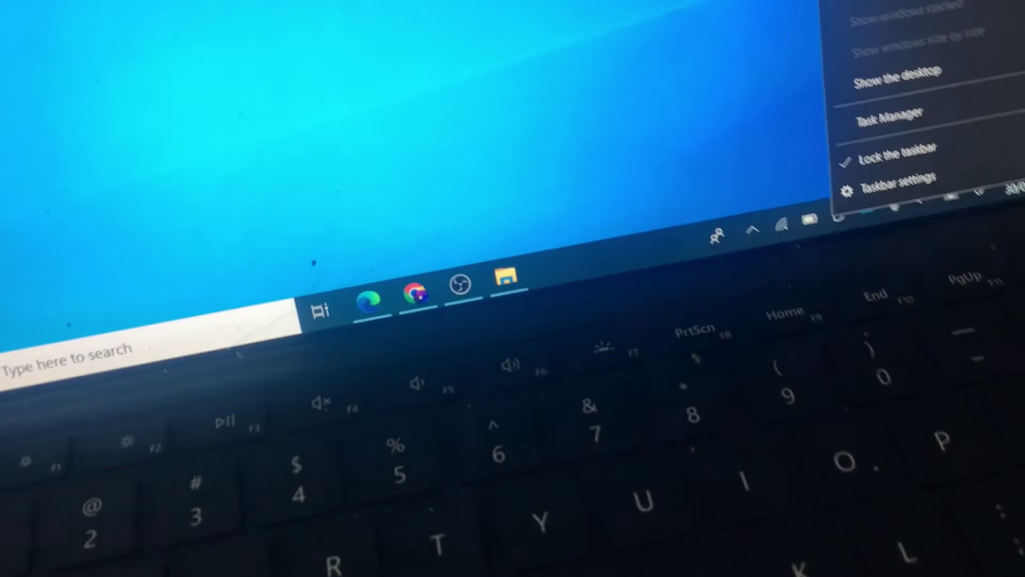
left_click(522, 256)
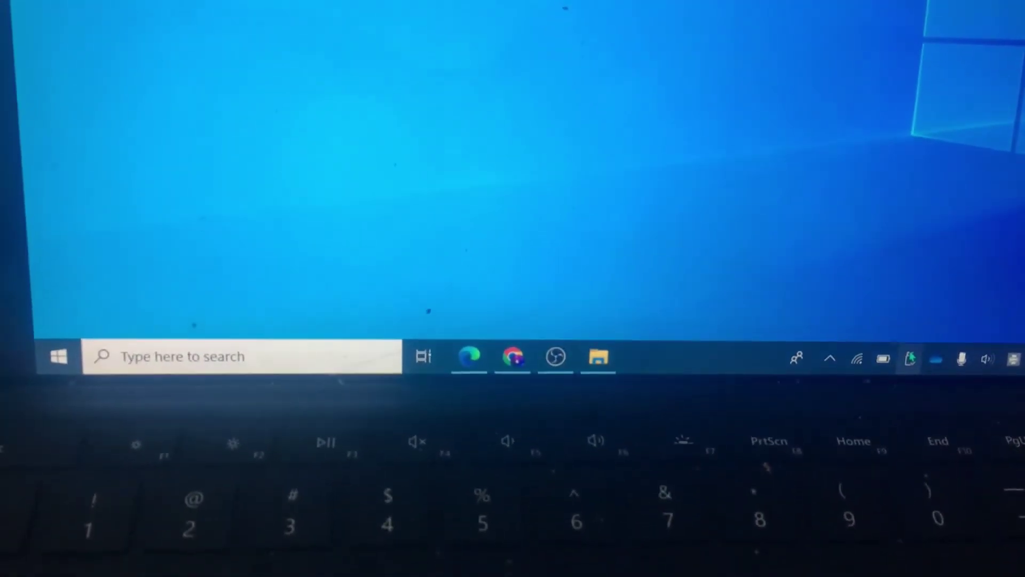
left_click(914, 372)
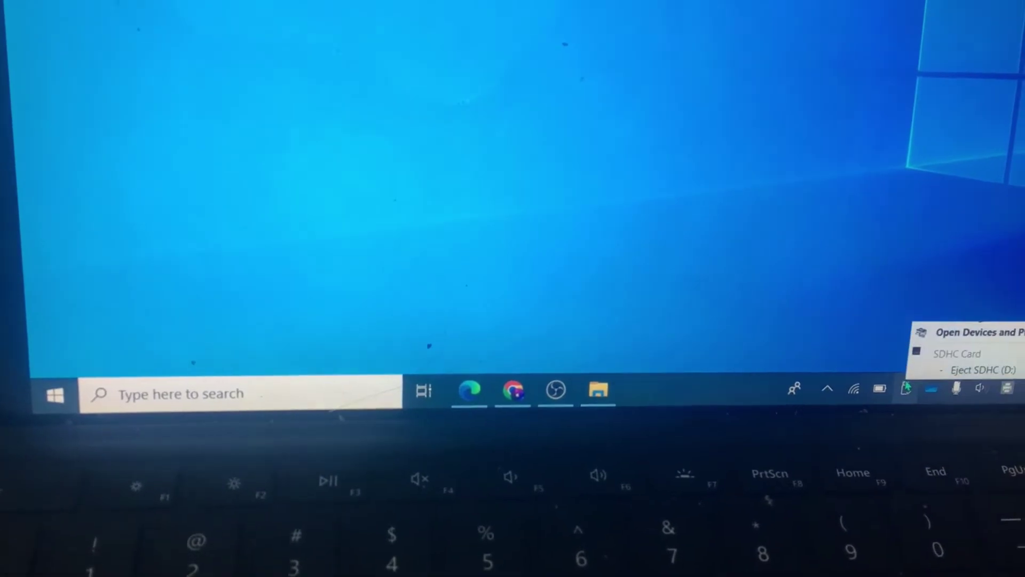